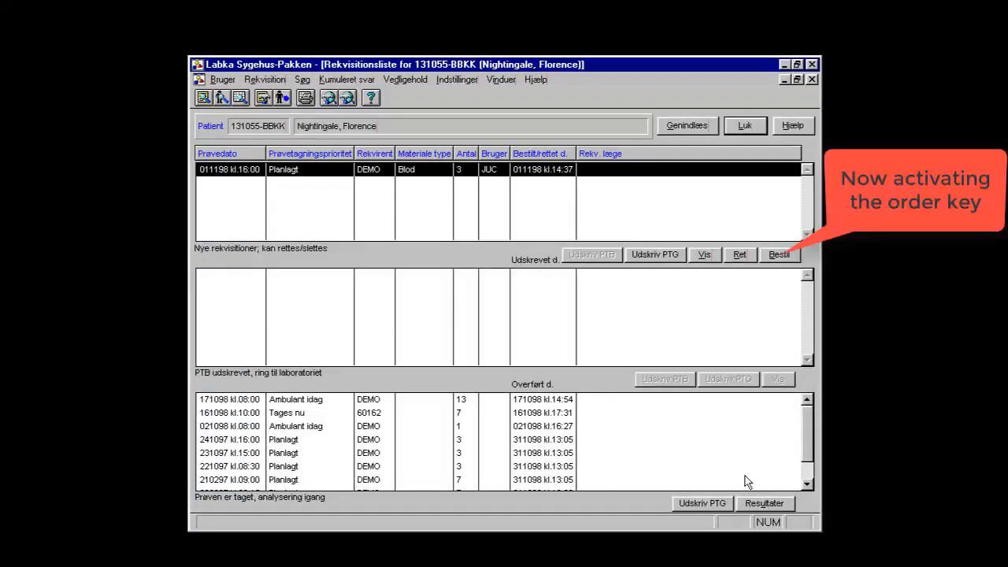
- Start a new requisition with A2 6821 - 62412 as the first Birekvirent and the sample start time set to 08:00
{"action": "left_click", "coordinate": [777, 254]}
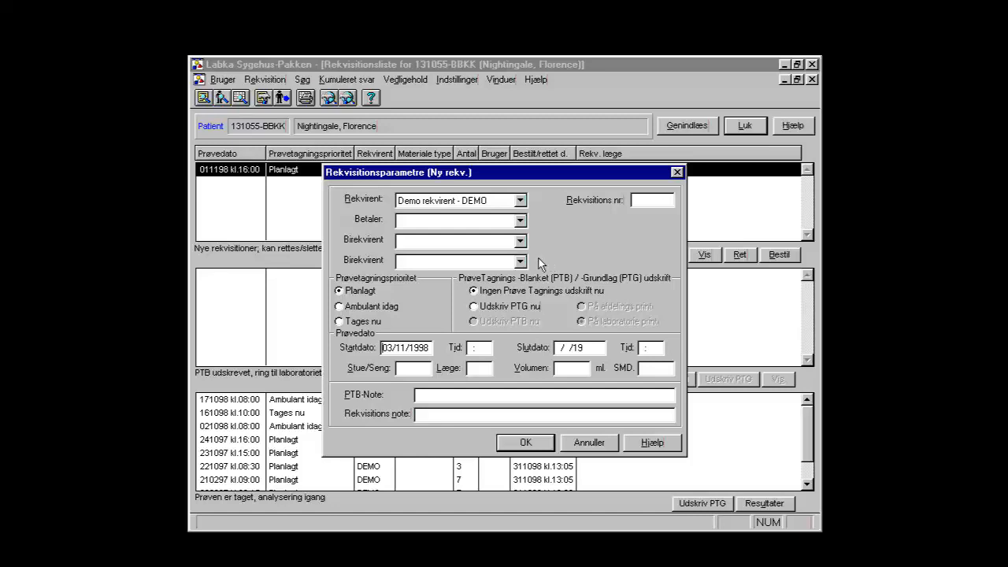
{"action": "left_click", "coordinate": [520, 242]}
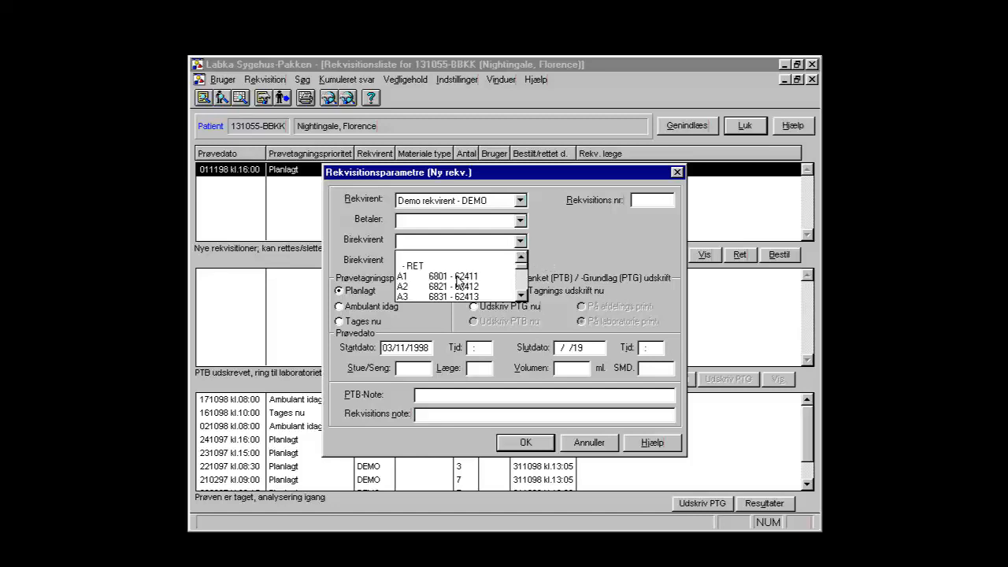
{"action": "left_click", "coordinate": [416, 287]}
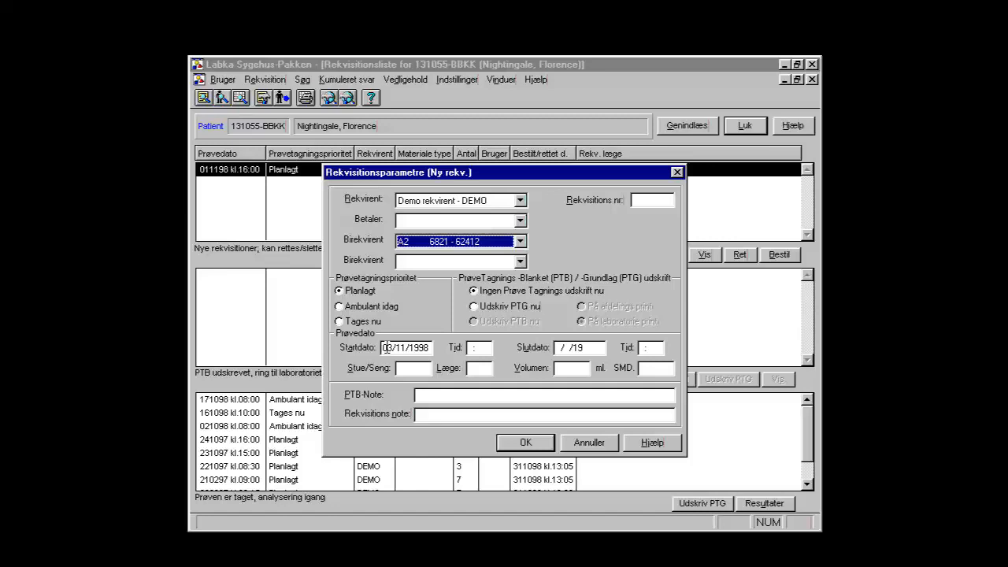
{"action": "left_click", "coordinate": [386, 347]}
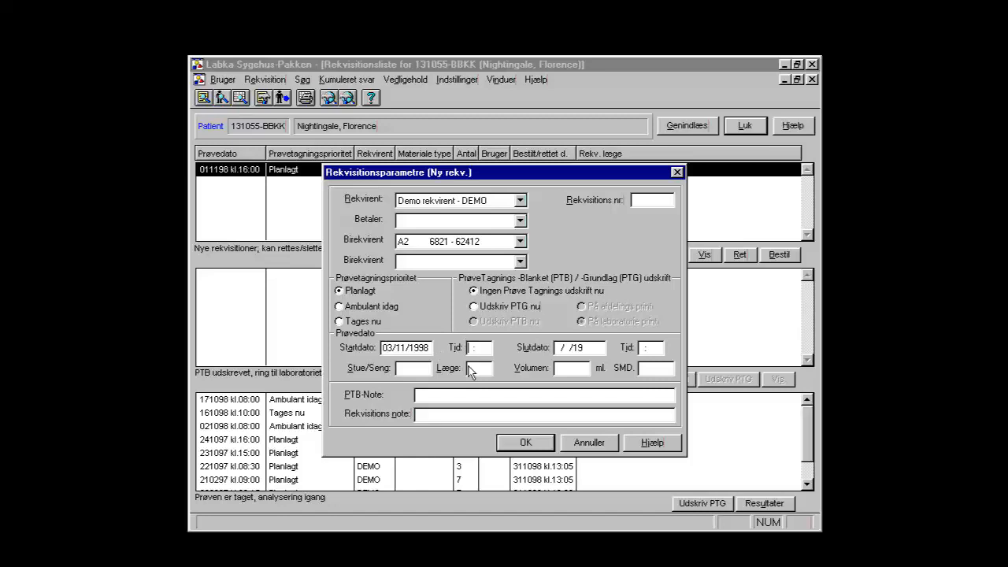
{"action": "type", "text": "0800"}
- Enter the PTB note "patienten er døv"
{"action": "type", "text": "patie"}
{"action": "type", "text": "nten e"}
{"action": "type", "text": "r d"}
{"action": "type", "text": "øv"}
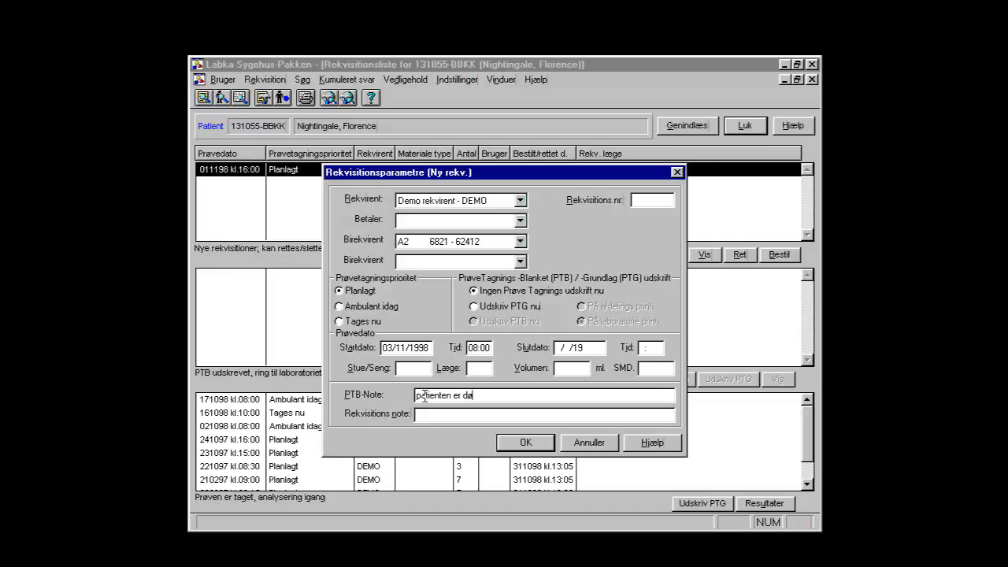
- Enter a requisition note that the named doctor "skal orienteres når svar foreligger", and confirm the requisition parameters
{"action": "key", "text": "Tab"}
{"action": "type", "text": "dr. hasen"}
{"action": "key", "text": "BackSpace"}
{"action": "key", "text": "BackSpace"}
{"action": "key", "text": "BackSpace"}
{"action": "key", "text": "BackSpace"}
{"action": "type", "text": "ansen skal orienteres"}
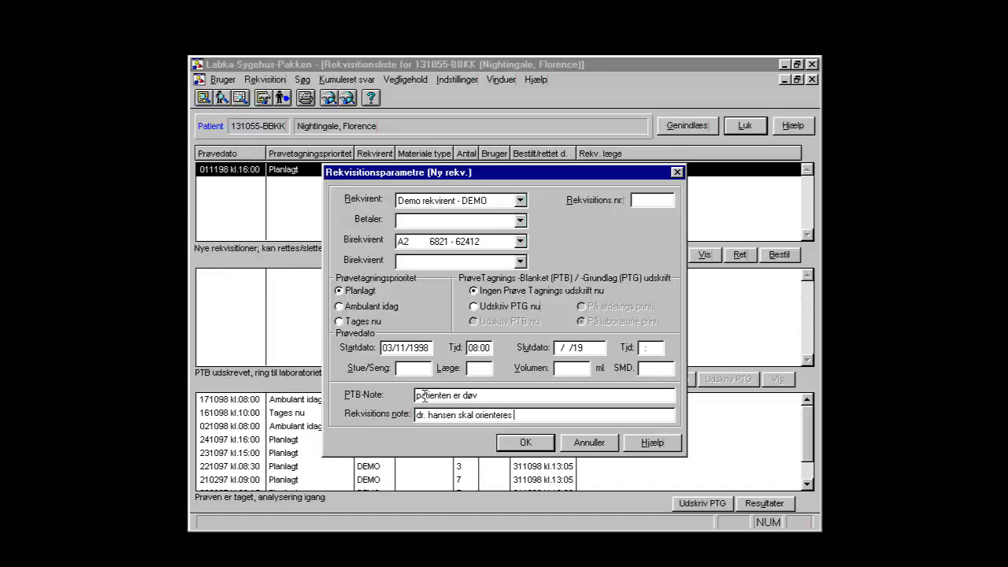
{"action": "type", "text": " når svar foreligger"}
{"action": "left_click", "coordinate": [523, 442]}
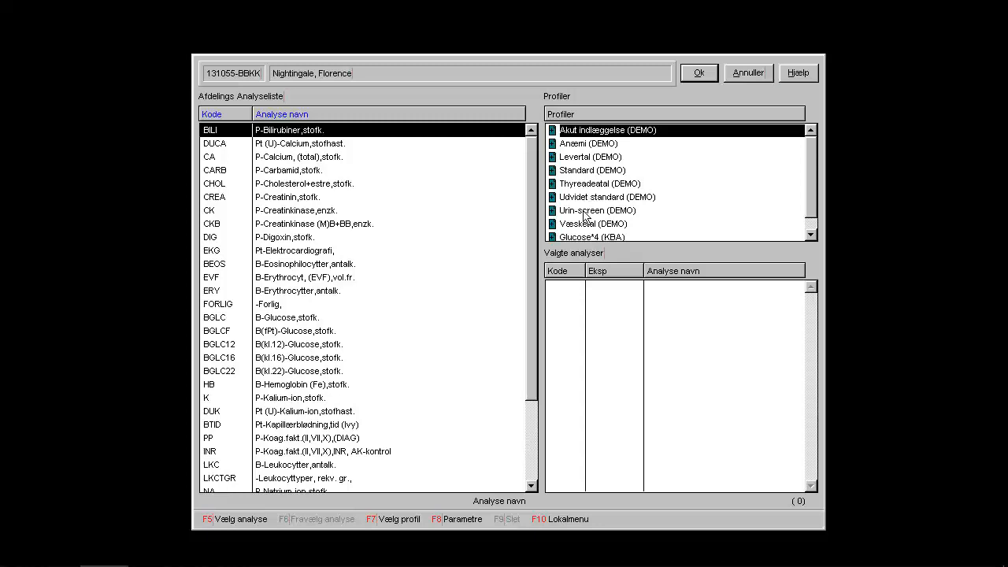
- Expand the Levertal (DEMO) profile to show its analyses and add the profile to the chosen analyses
{"action": "right_click", "coordinate": [562, 161]}
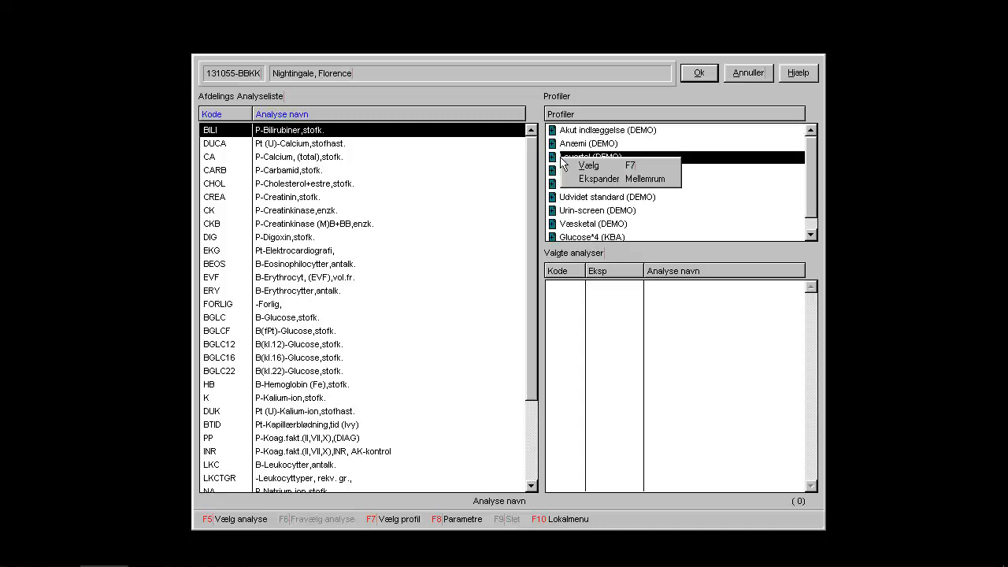
{"action": "left_click", "coordinate": [592, 185]}
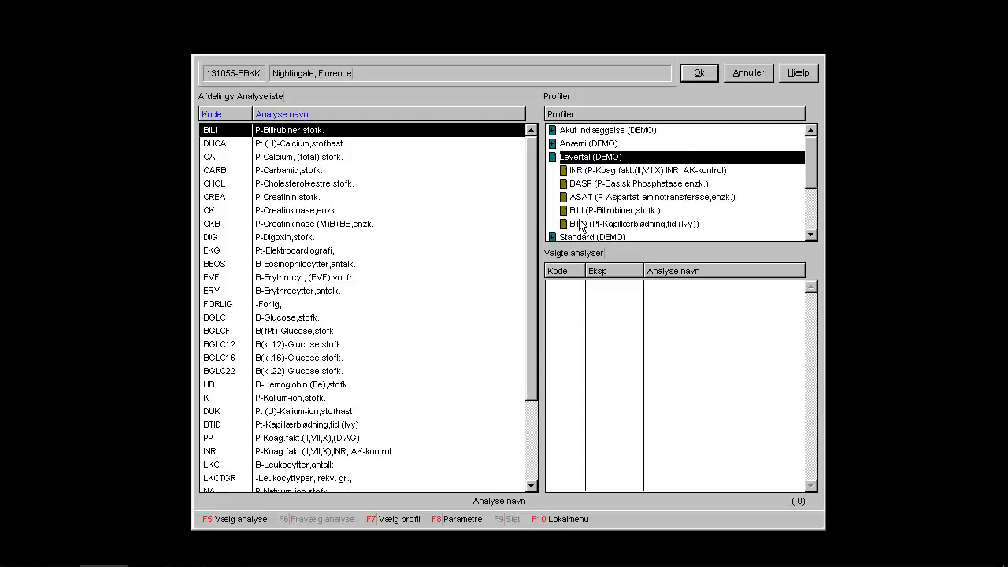
{"action": "left_click", "coordinate": [553, 159]}
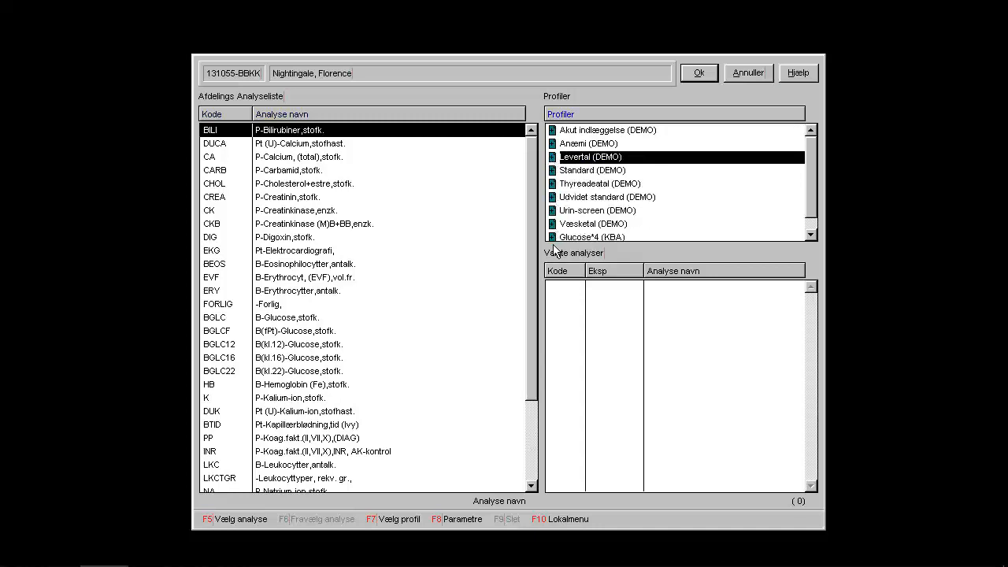
{"action": "left_click", "coordinate": [553, 160]}
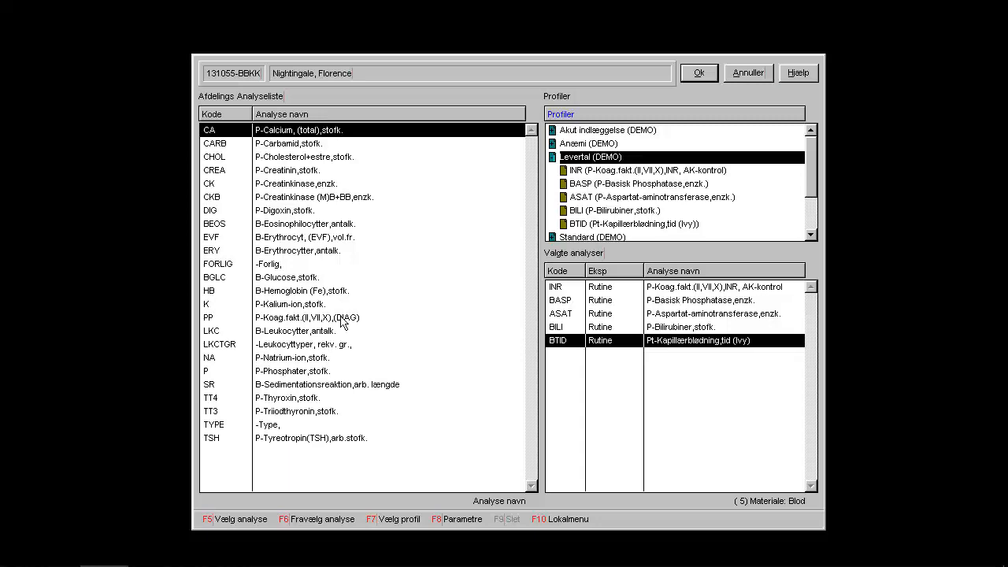
- Add the HB and NA analyses from the department list to the order, and deselect NA again
{"action": "double_click", "coordinate": [216, 292]}
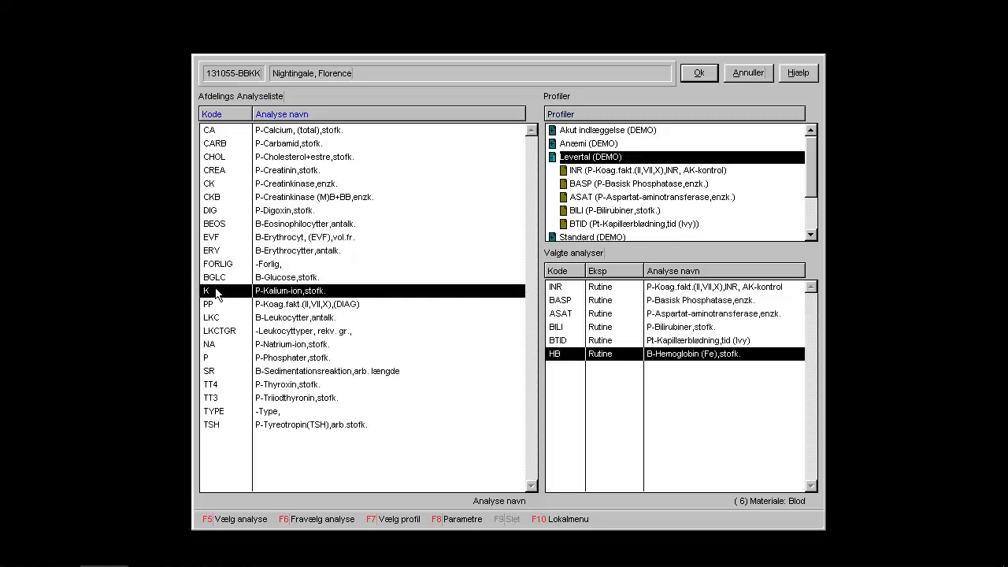
{"action": "double_click", "coordinate": [219, 346]}
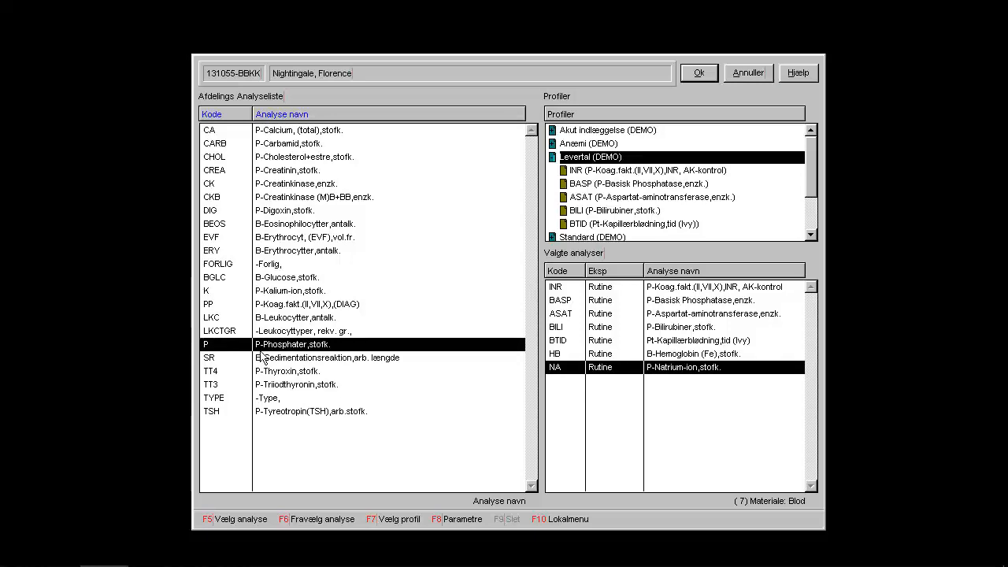
{"action": "double_click", "coordinate": [595, 370]}
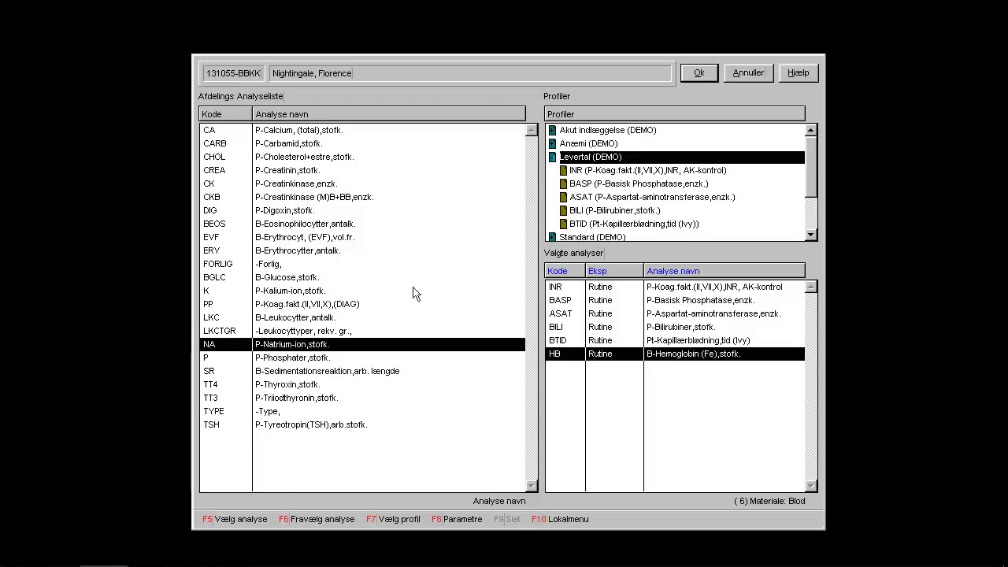
- Switch to the general analysis list and add ALBM (P-Albumin,massek.) to the order
{"action": "right_click", "coordinate": [439, 264]}
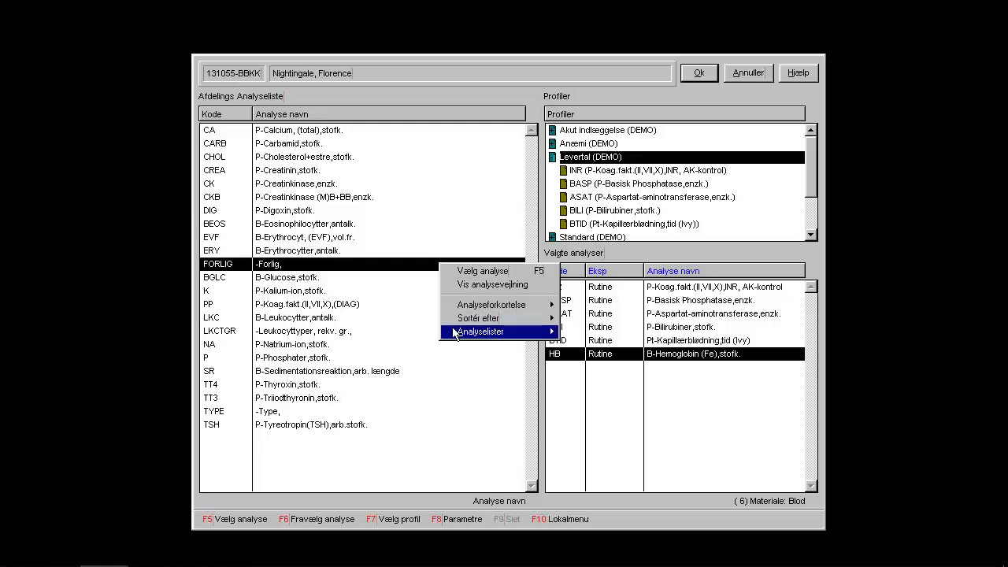
{"action": "mouse_move", "coordinate": [482, 331]}
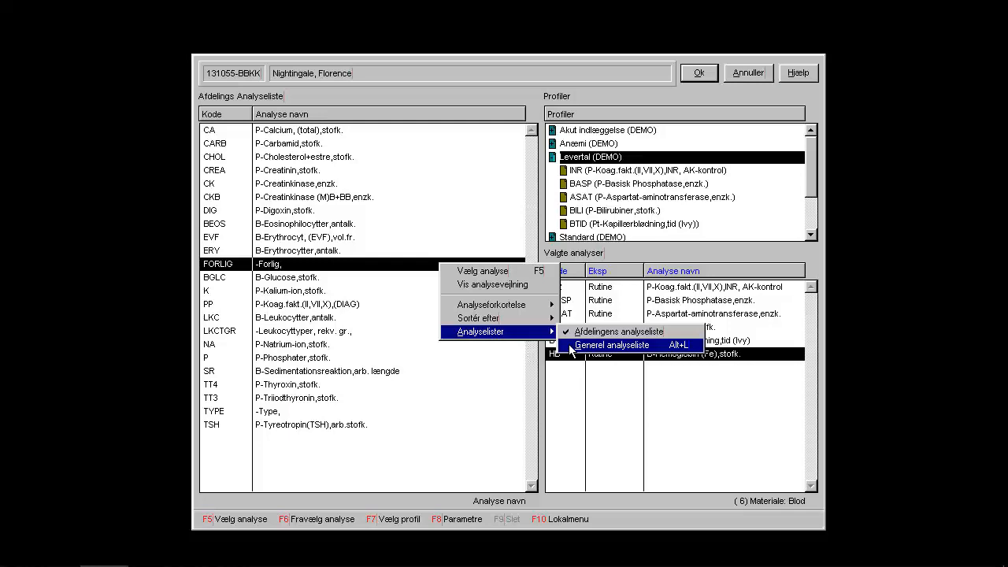
{"action": "left_click", "coordinate": [571, 347]}
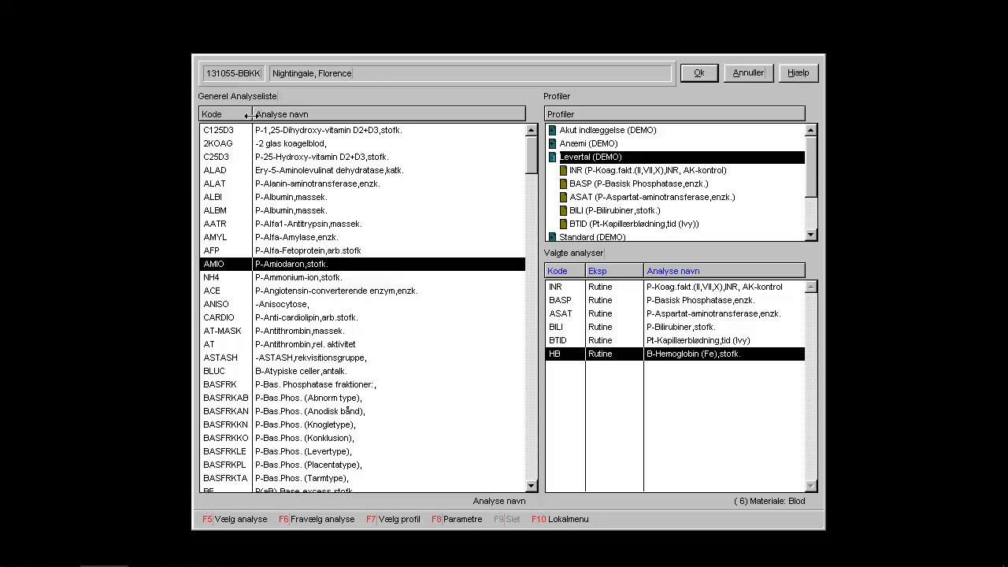
{"action": "double_click", "coordinate": [222, 211]}
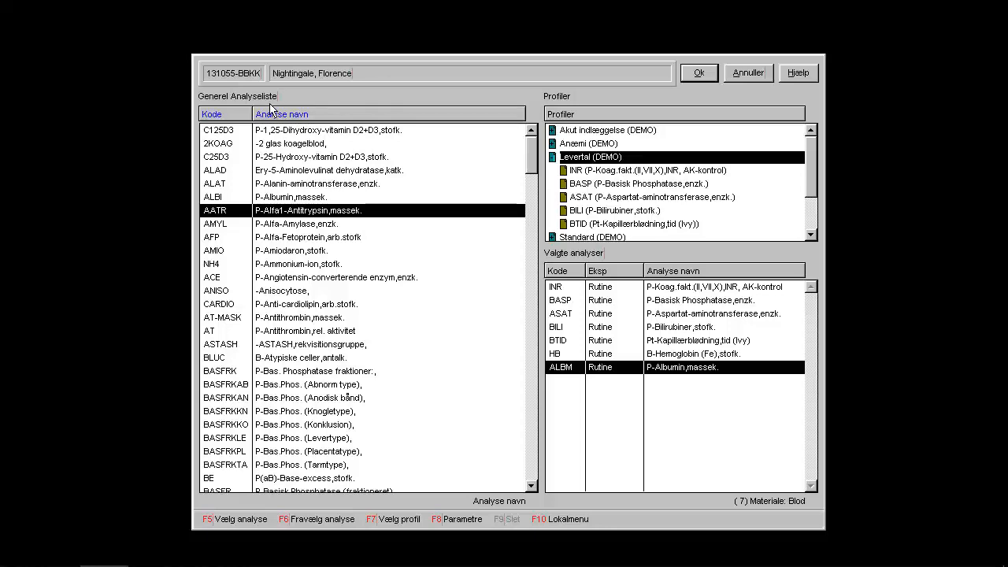
- Toggle between the department and general analysis lists, ending on the department list
{"action": "key", "text": "alt+l"}
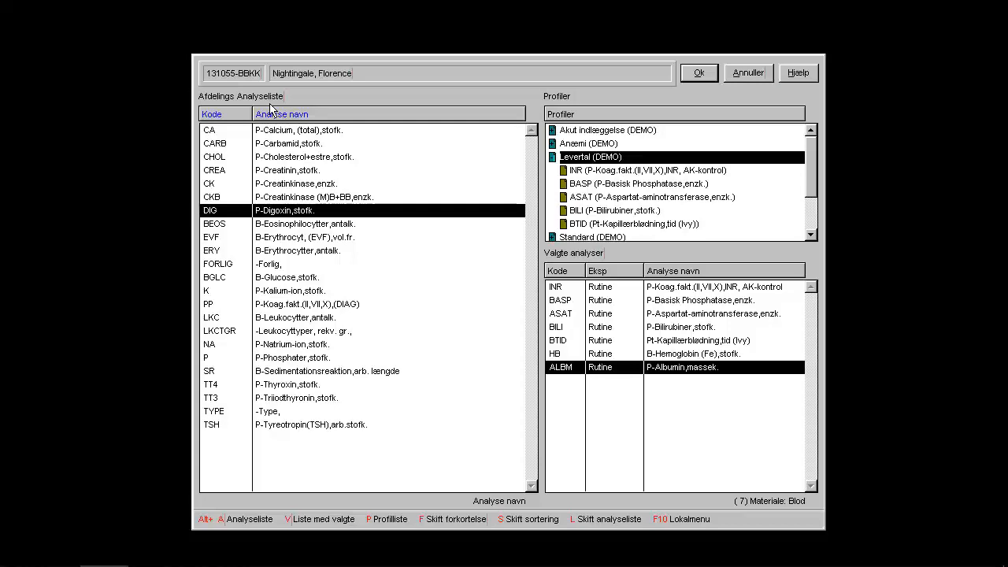
{"action": "key", "text": "alt+l"}
{"action": "key", "text": "alt+l"}
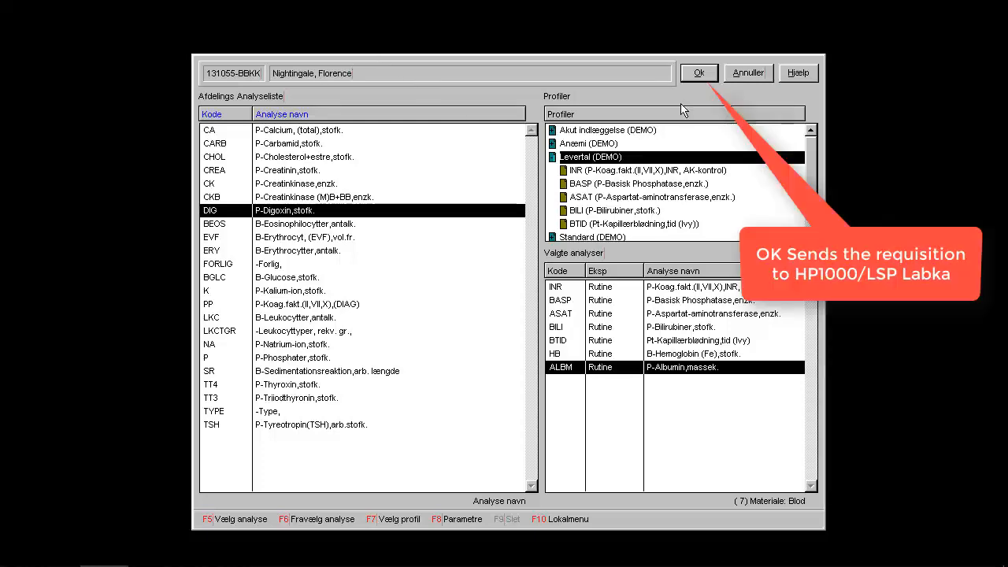
- Submit the requisition with the chosen analyses and close the patient's requisition list
{"action": "left_click", "coordinate": [701, 78]}
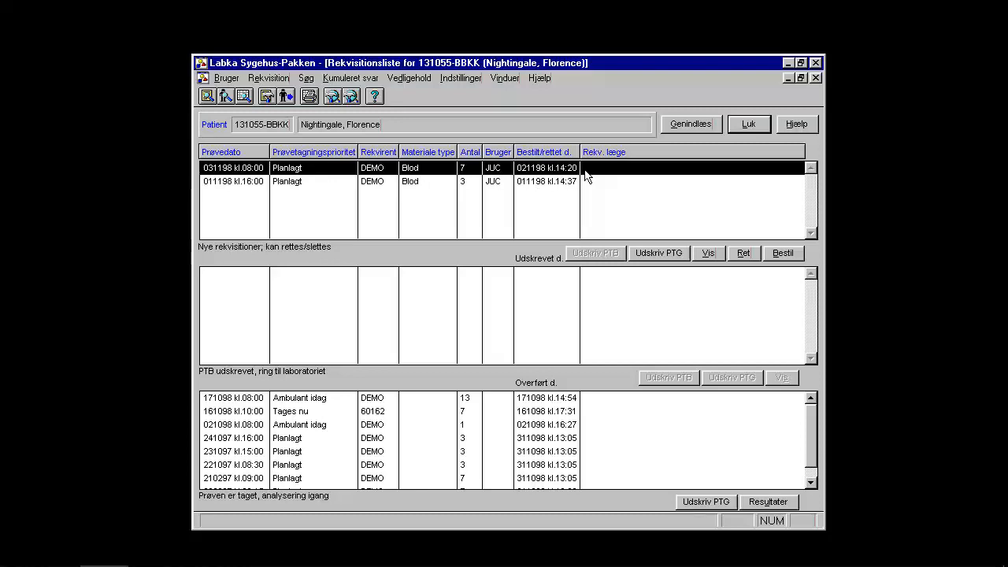
{"action": "left_click", "coordinate": [734, 124]}
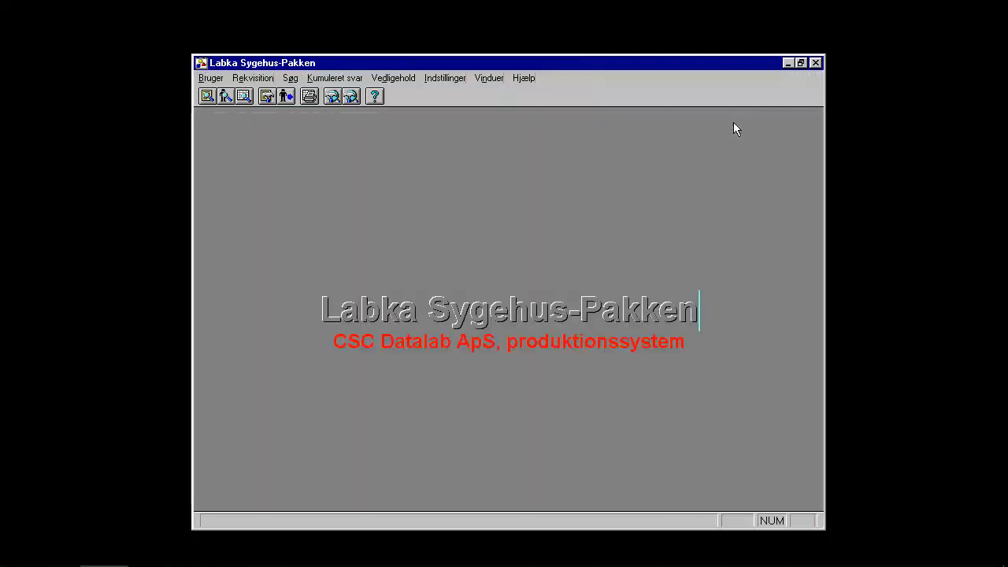